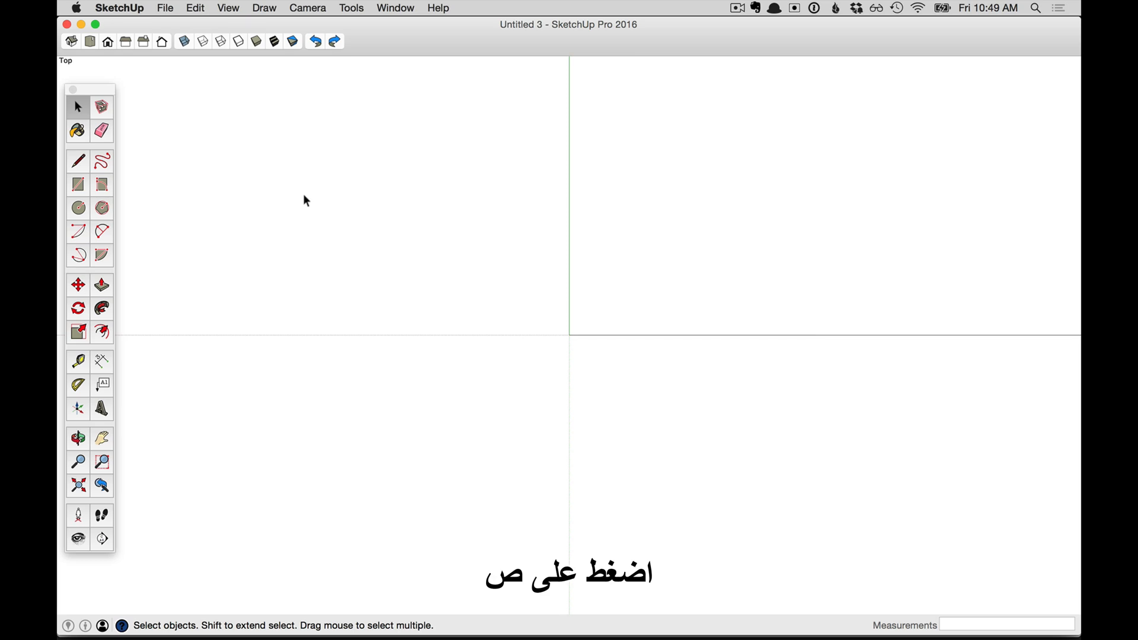
- Draw a rectangle about 253' by 170' that surrounds the origin in the top view
{"action": "key", "text": "r"}
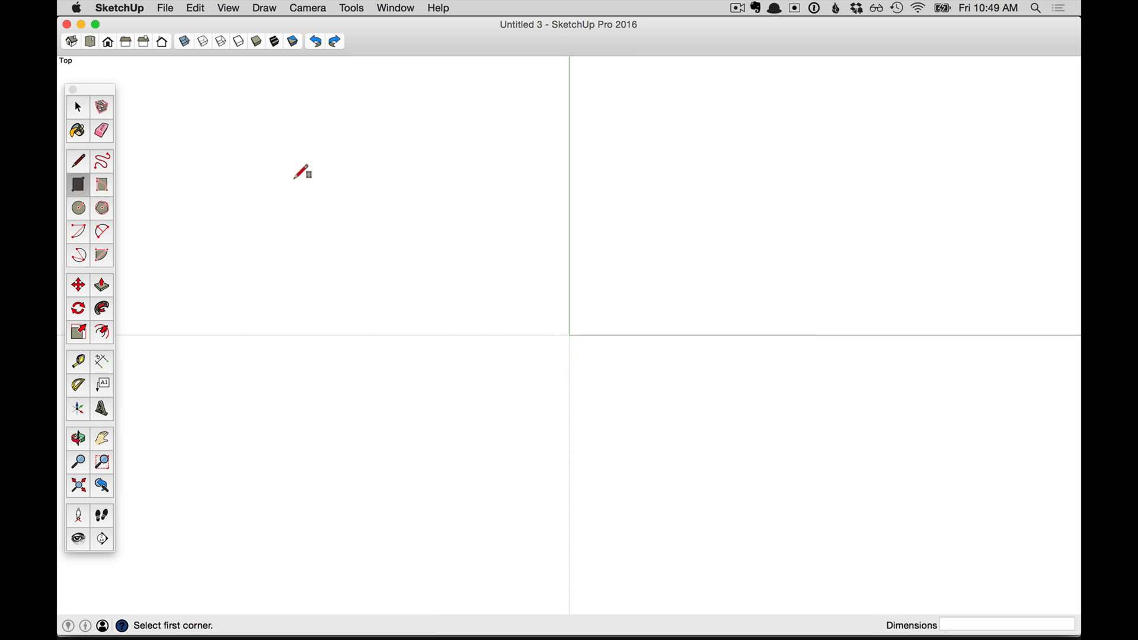
{"action": "left_click", "coordinate": [228, 114]}
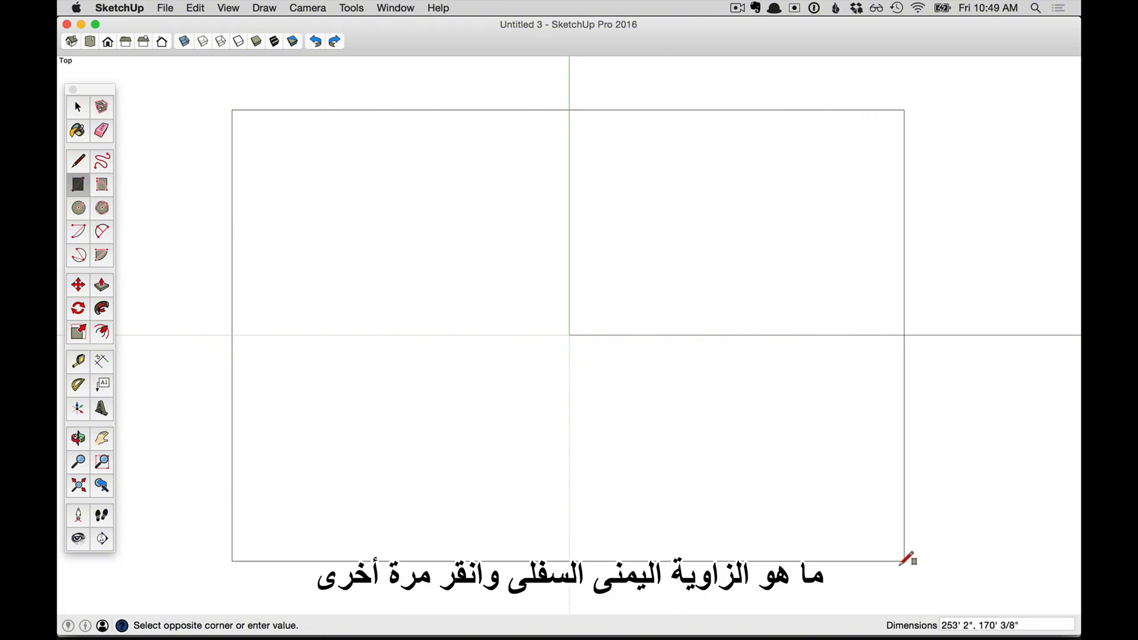
{"action": "left_click", "coordinate": [904, 562]}
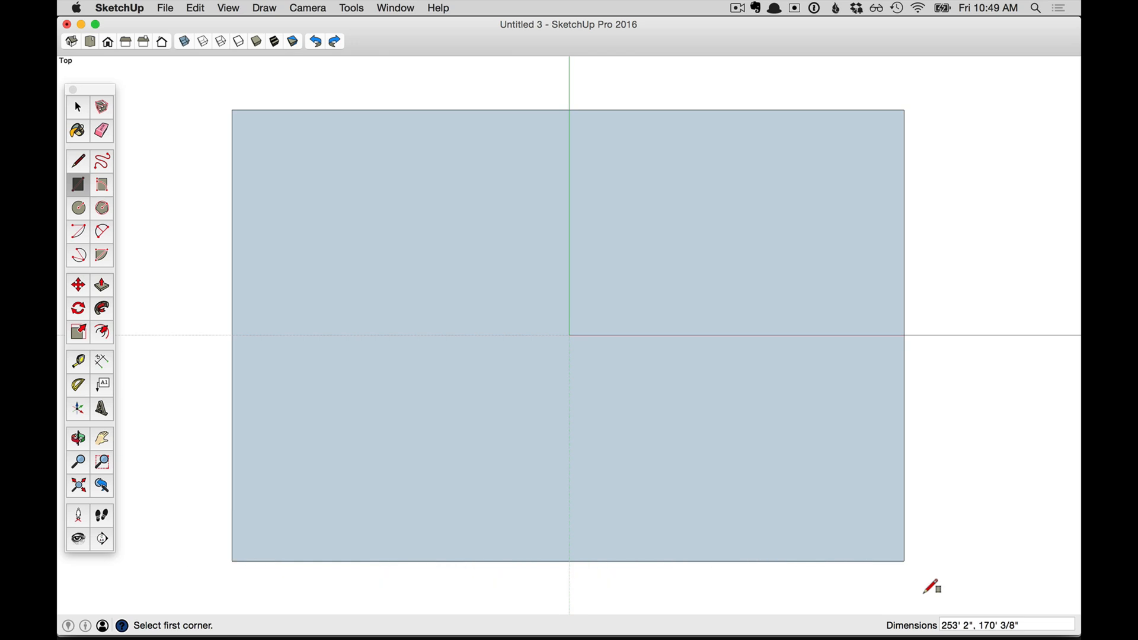
- Resize the new rectangle to exact dimensions of 150' by 100'
{"action": "type", "text": "1"}
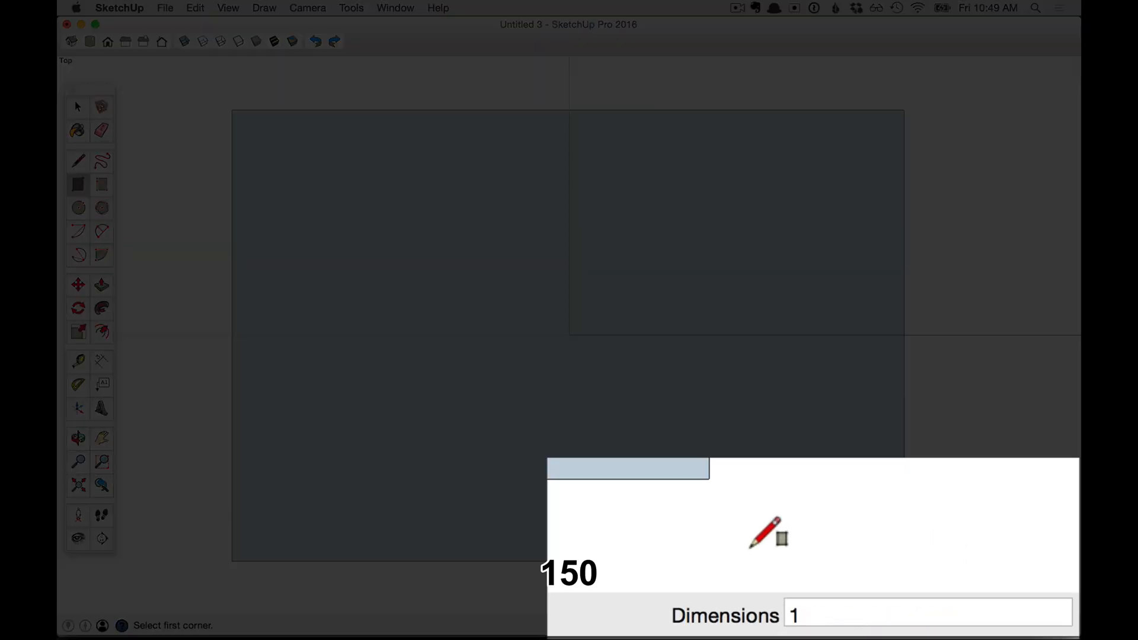
{"action": "type", "text": "50'"}
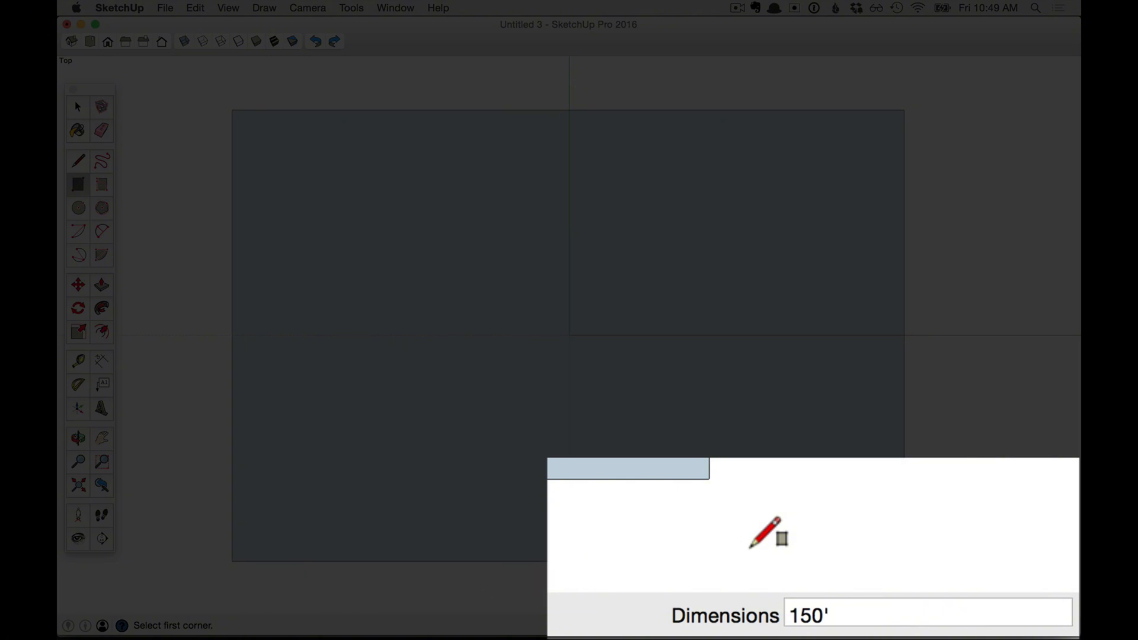
{"action": "type", "text": ",100"}
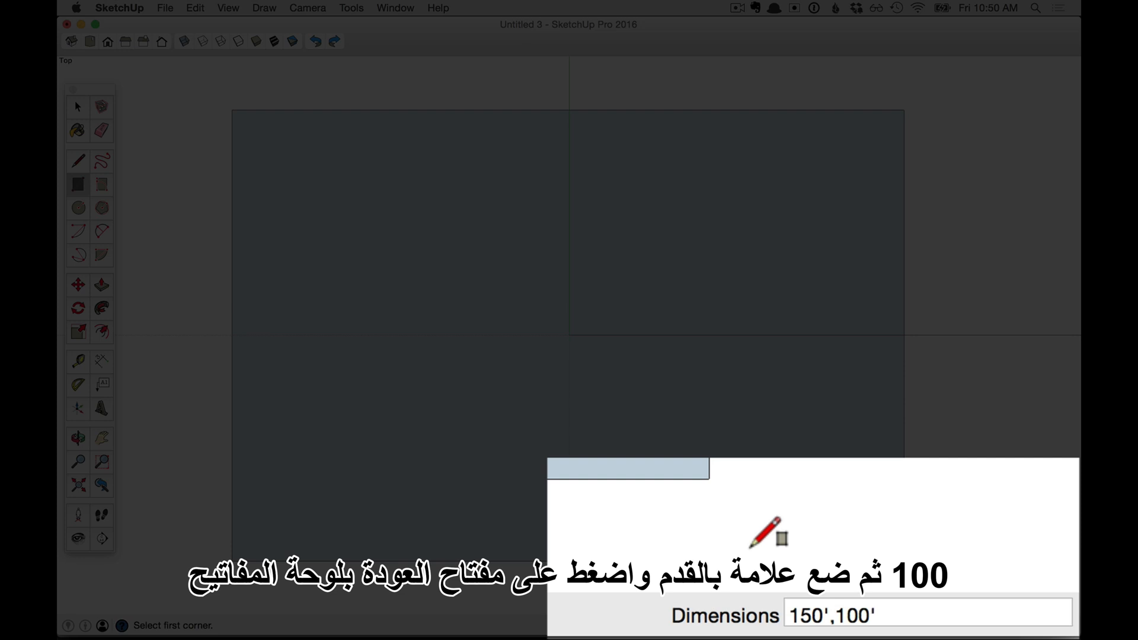
{"action": "key", "text": "Return"}
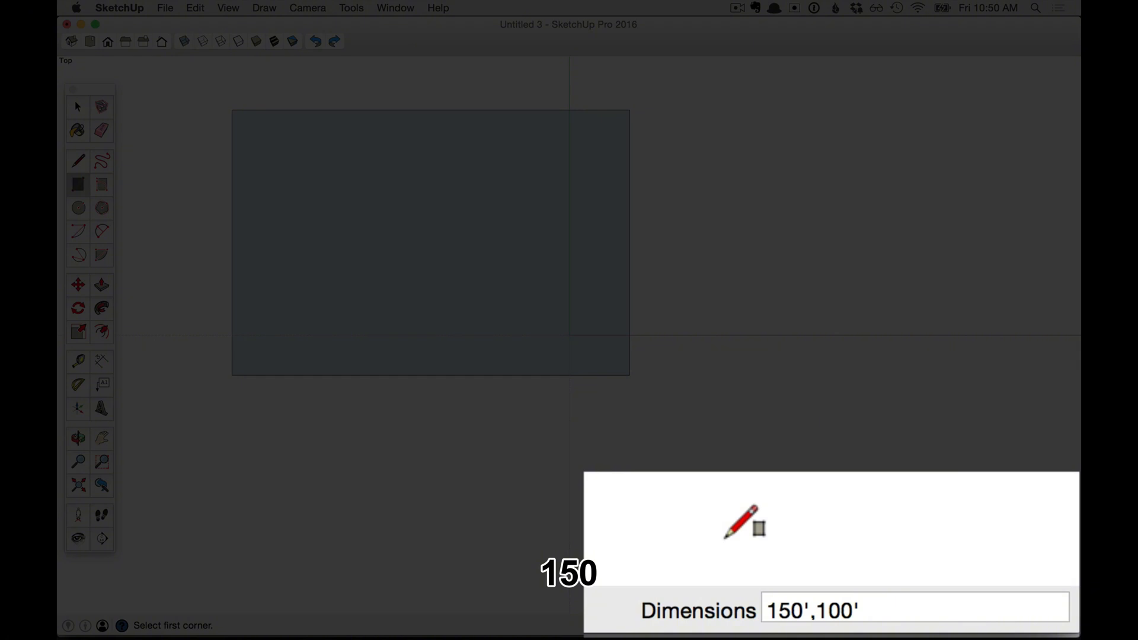
- Resize the rectangle to 150 by 100 without unit marks, so the model's default unit applies
{"action": "type", "text": "150"}
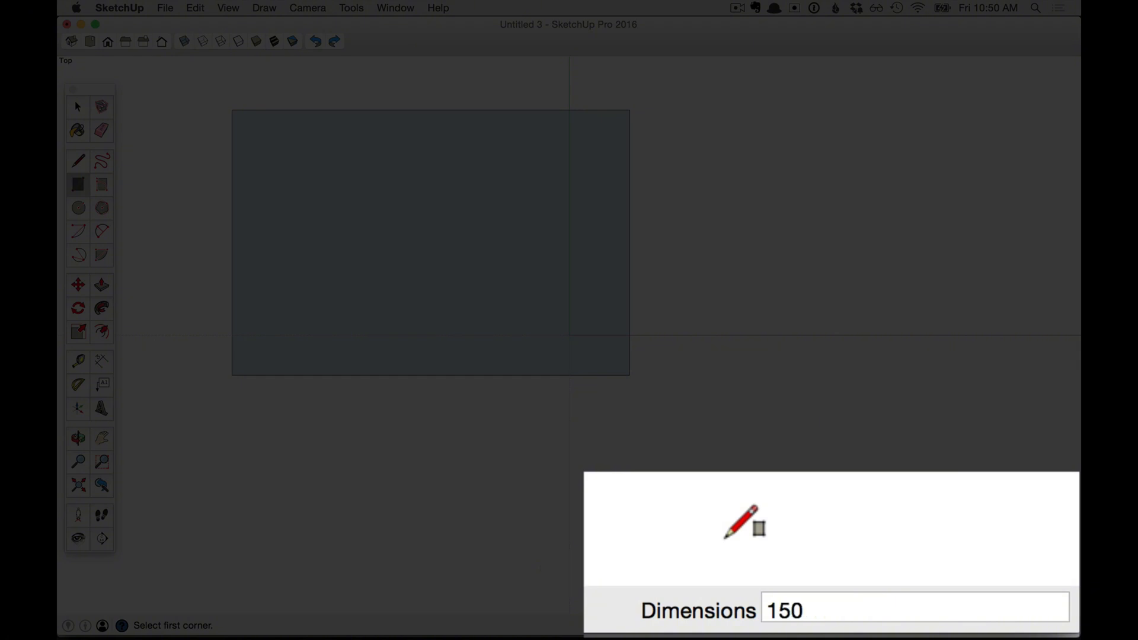
{"action": "type", "text": ",100"}
{"action": "key", "text": "Return"}
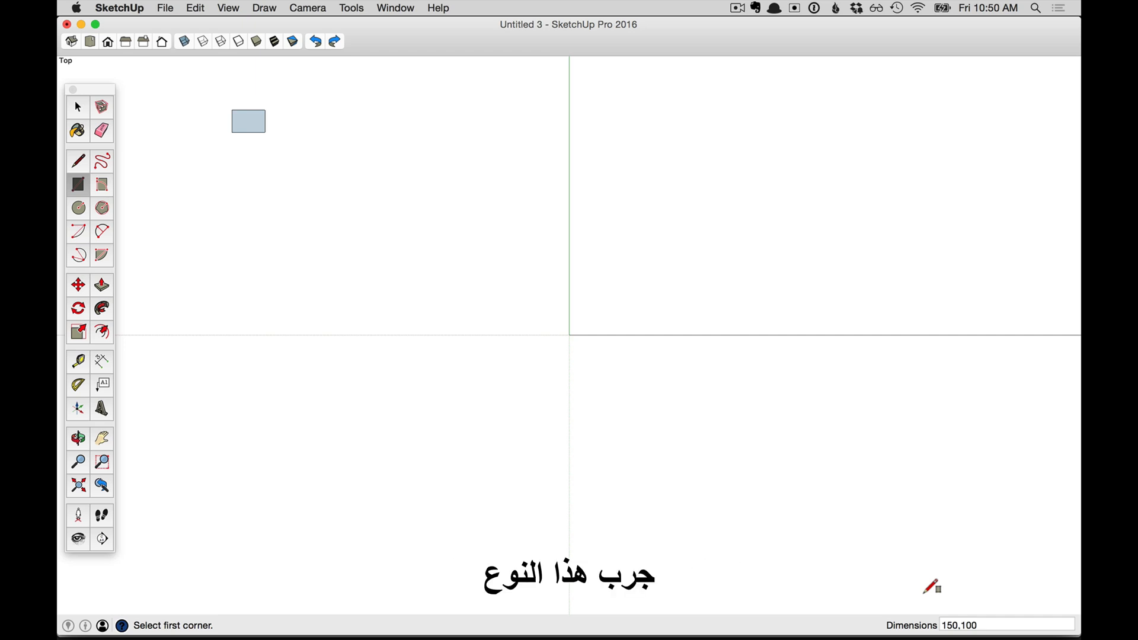
- Resize the rectangle using a decimal and a fraction of a foot: 200.5' by 150 1/2'
{"action": "type", "text": "20"}
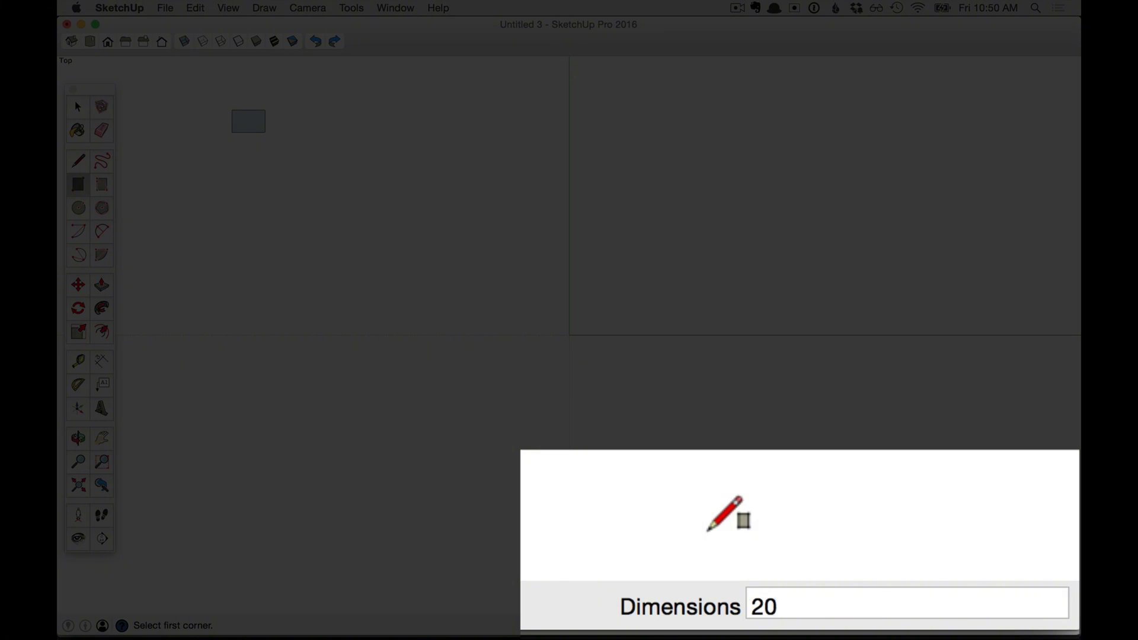
{"action": "type", "text": "0.5',150"}
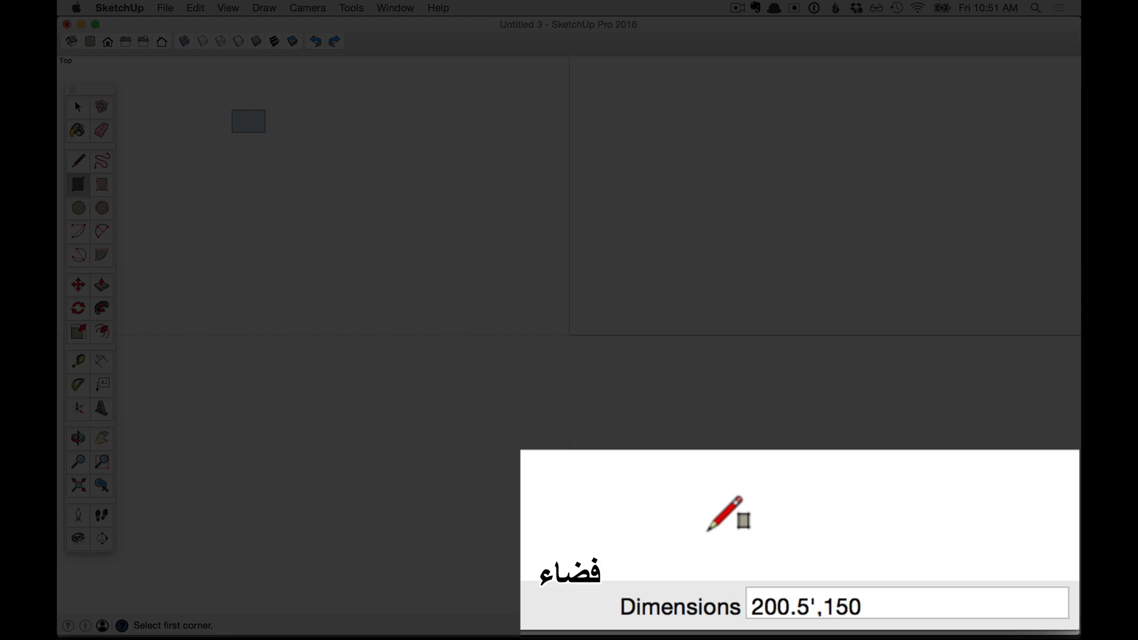
{"action": "type", "text": " 1"}
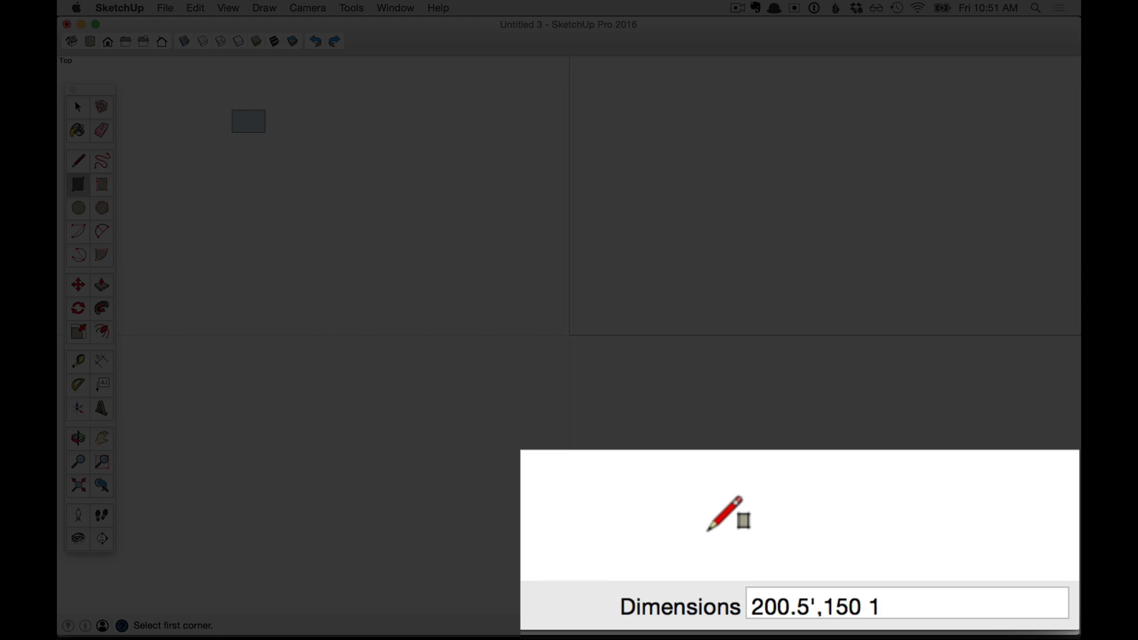
{"action": "type", "text": "/"}
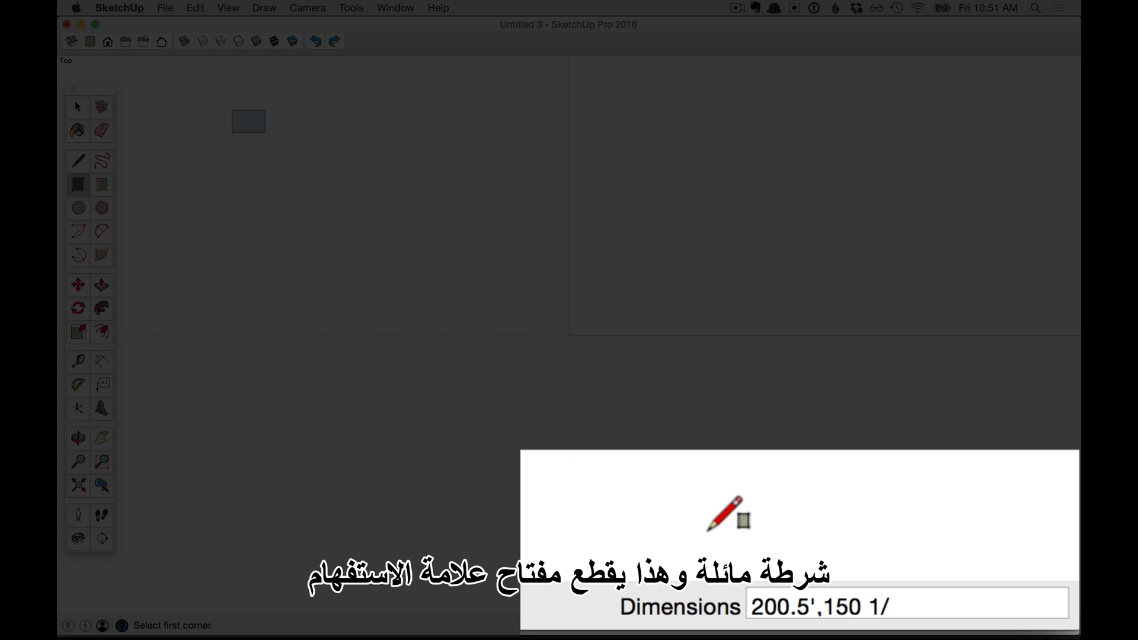
{"action": "type", "text": "2"}
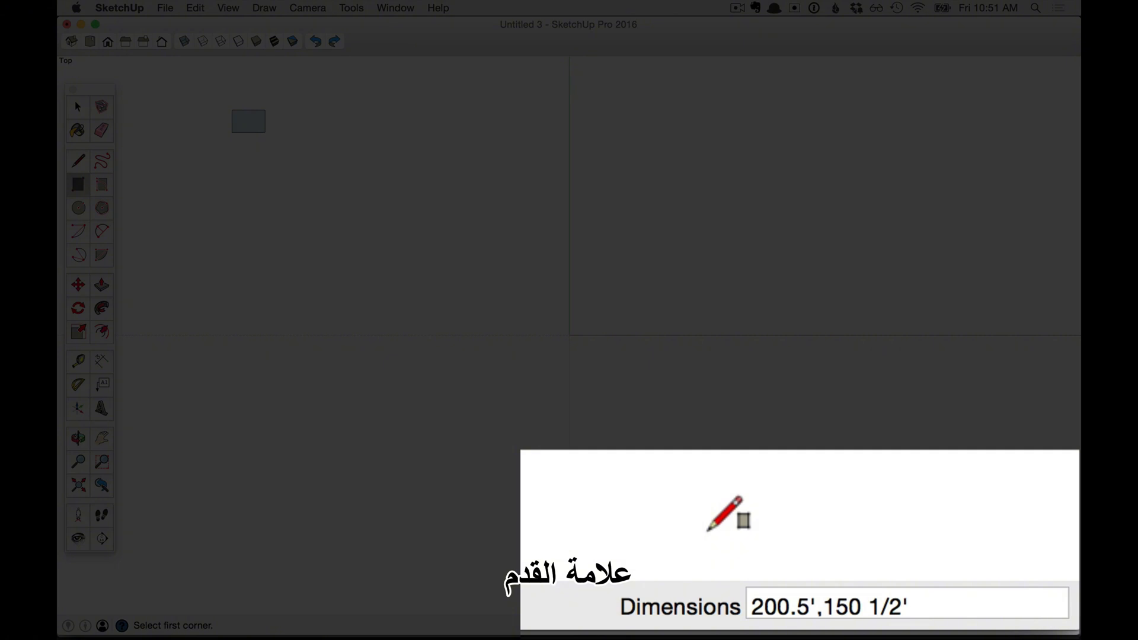
{"action": "key", "text": "Return"}
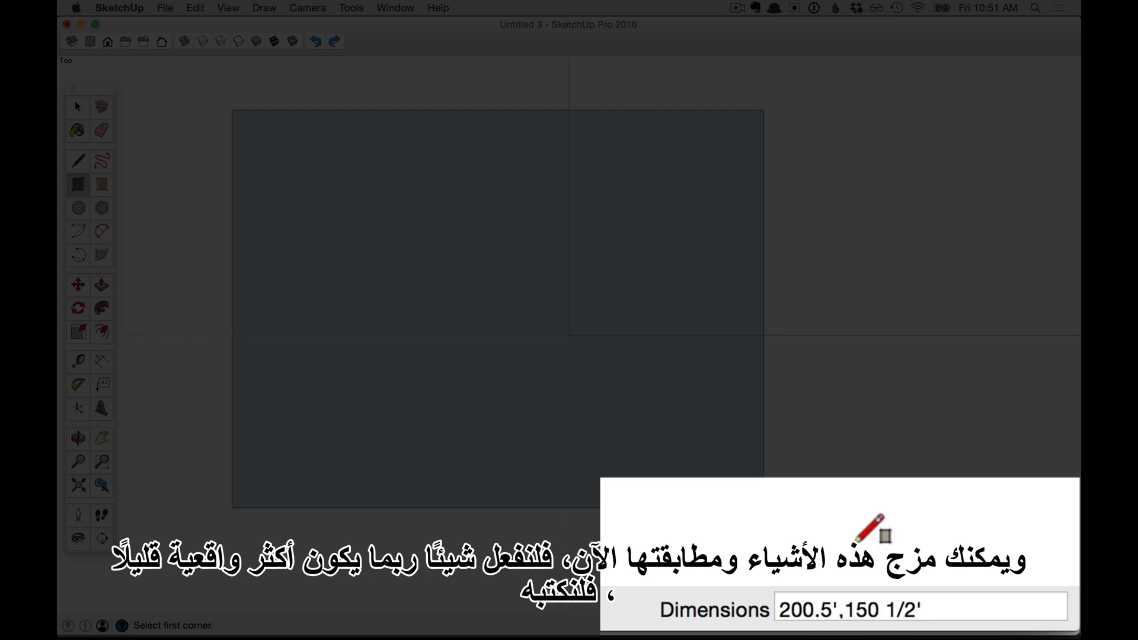
- Resize the rectangle to a square using feet and fractional inches, 175'6 1/2 by 175'6 1/2
{"action": "type", "text": "175"}
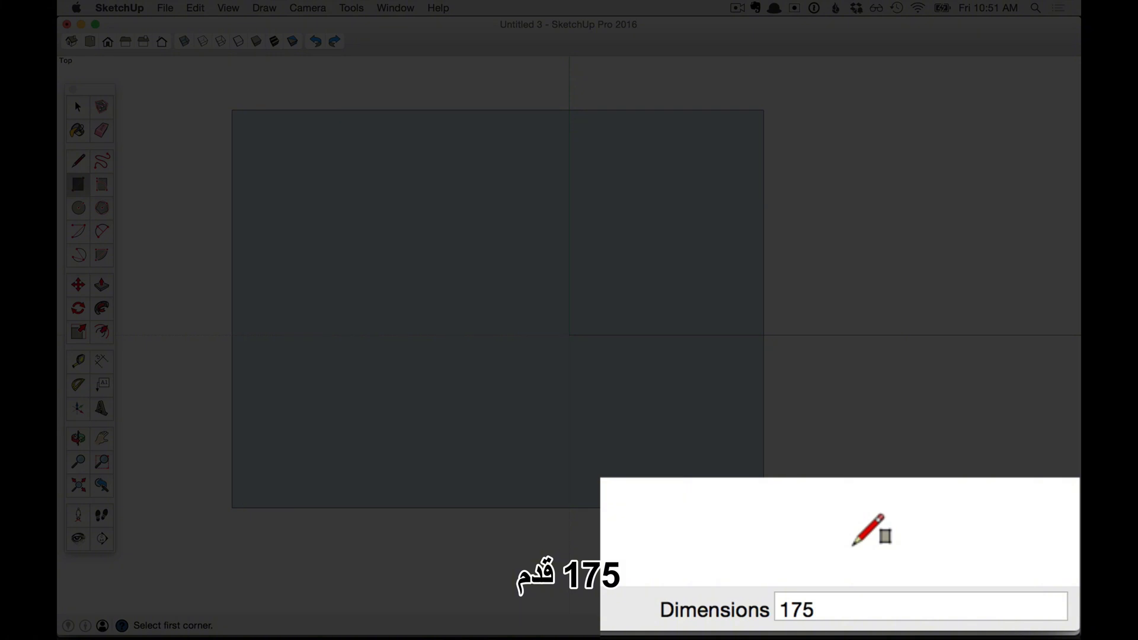
{"action": "type", "text": "'6"}
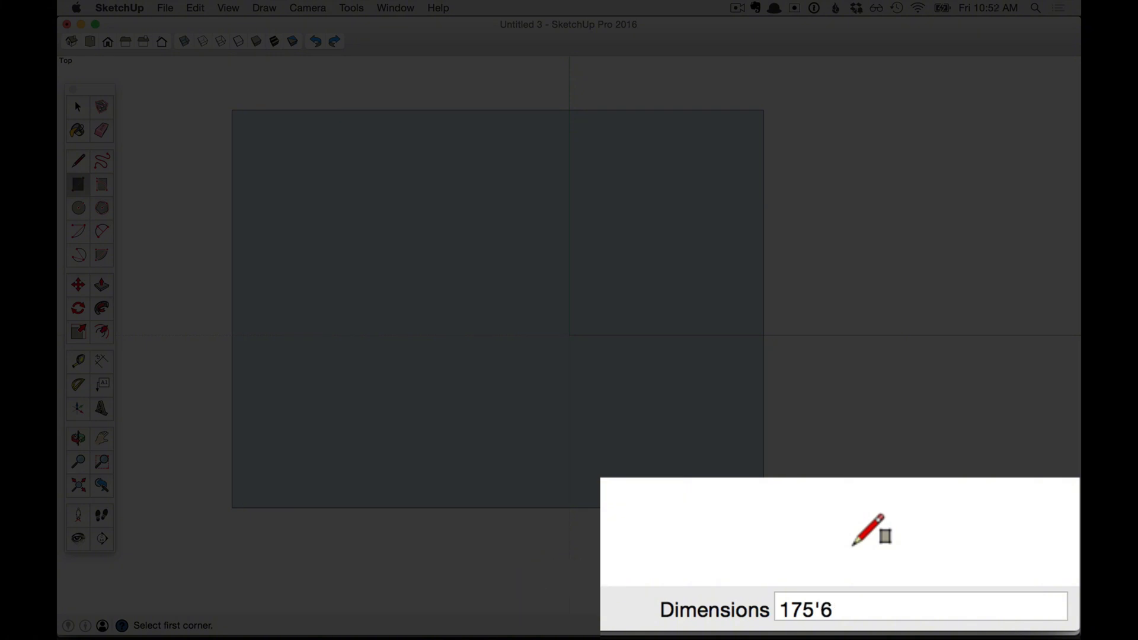
{"action": "type", "text": " 1/"}
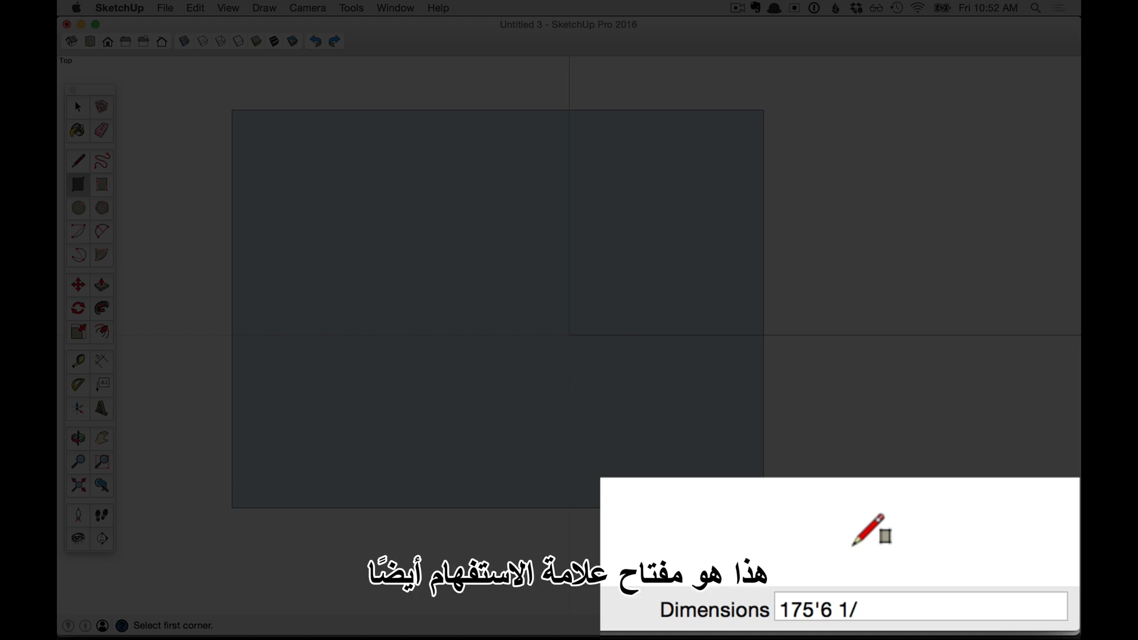
{"action": "type", "text": "2"}
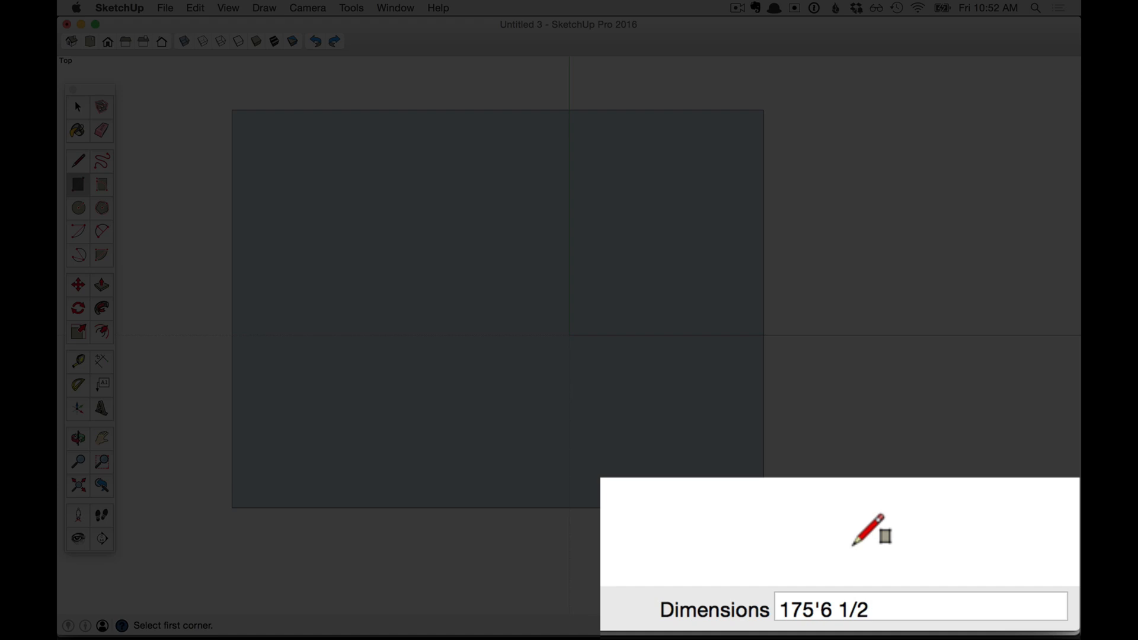
{"action": "type", "text": ","}
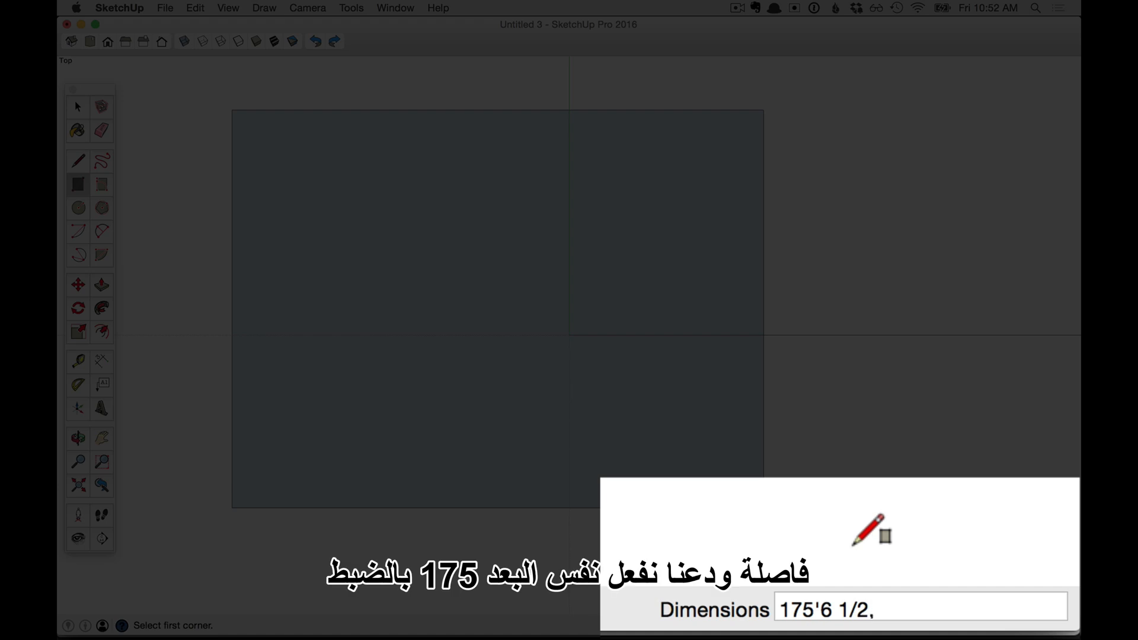
{"action": "type", "text": "175'6"}
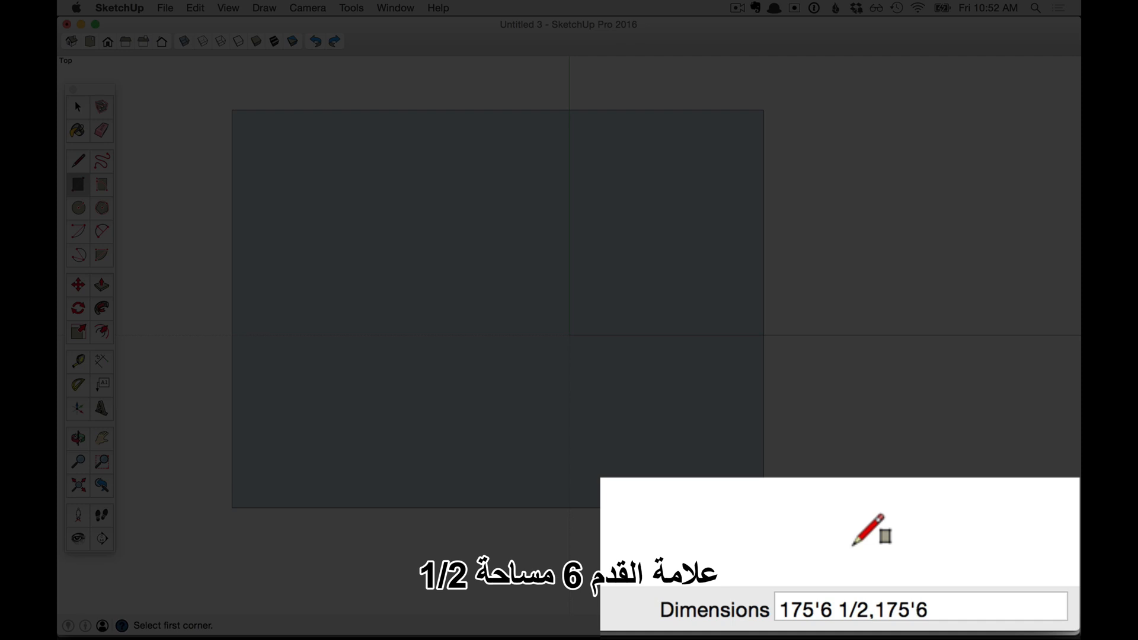
{"action": "type", "text": " 1/2"}
{"action": "key", "text": "Return"}
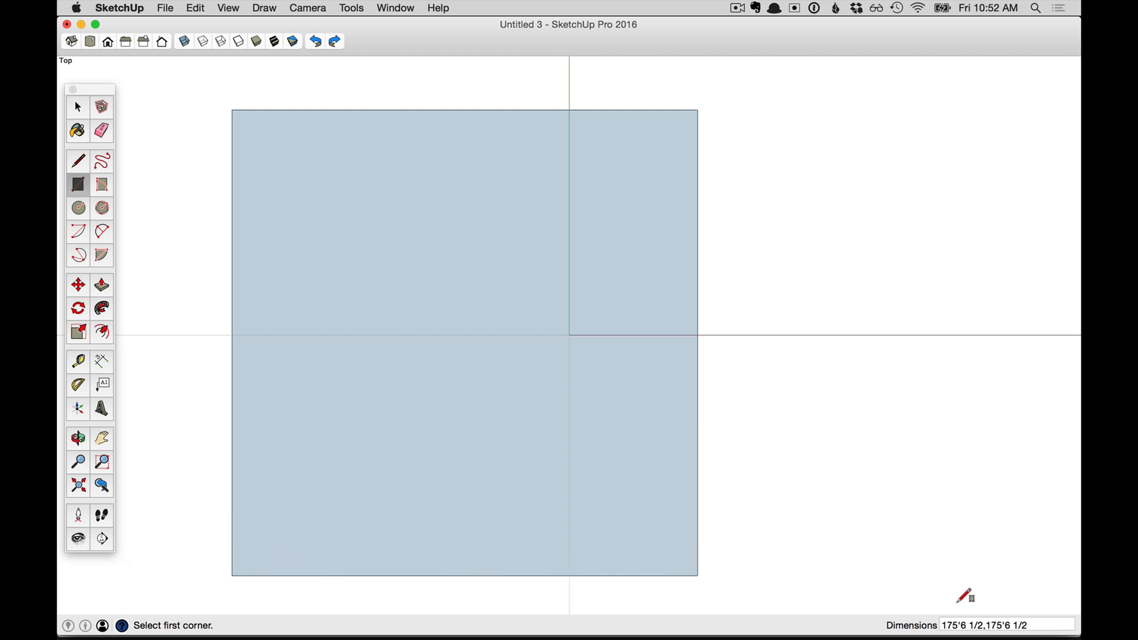
- Resize the rectangle in metric units to 20m by 40m
{"action": "type", "text": "20"}
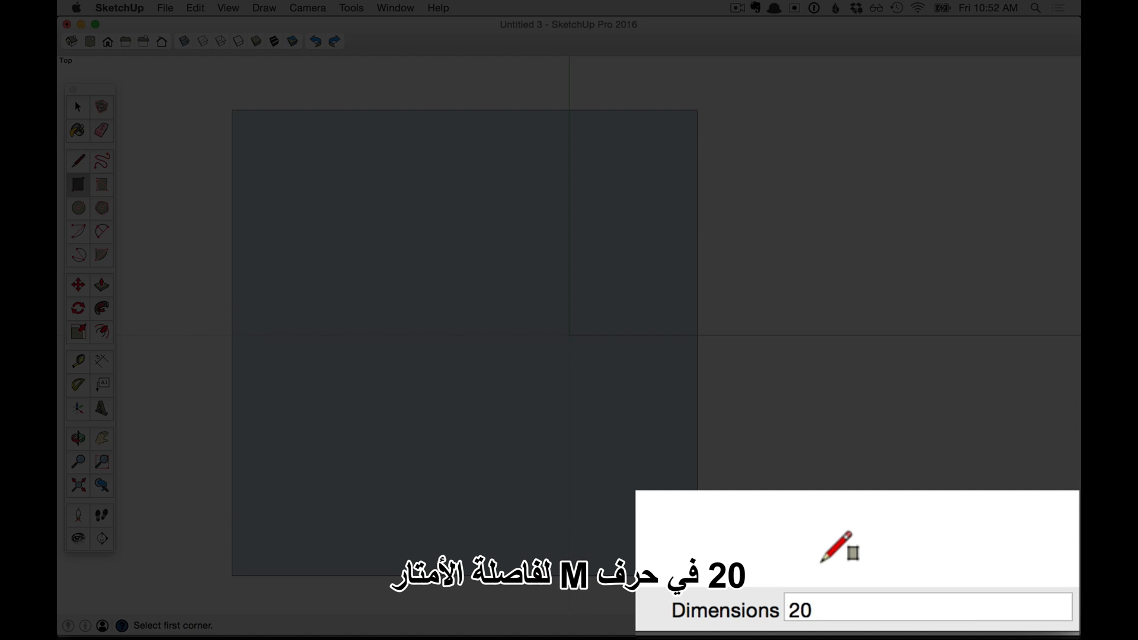
{"action": "type", "text": "m,4"}
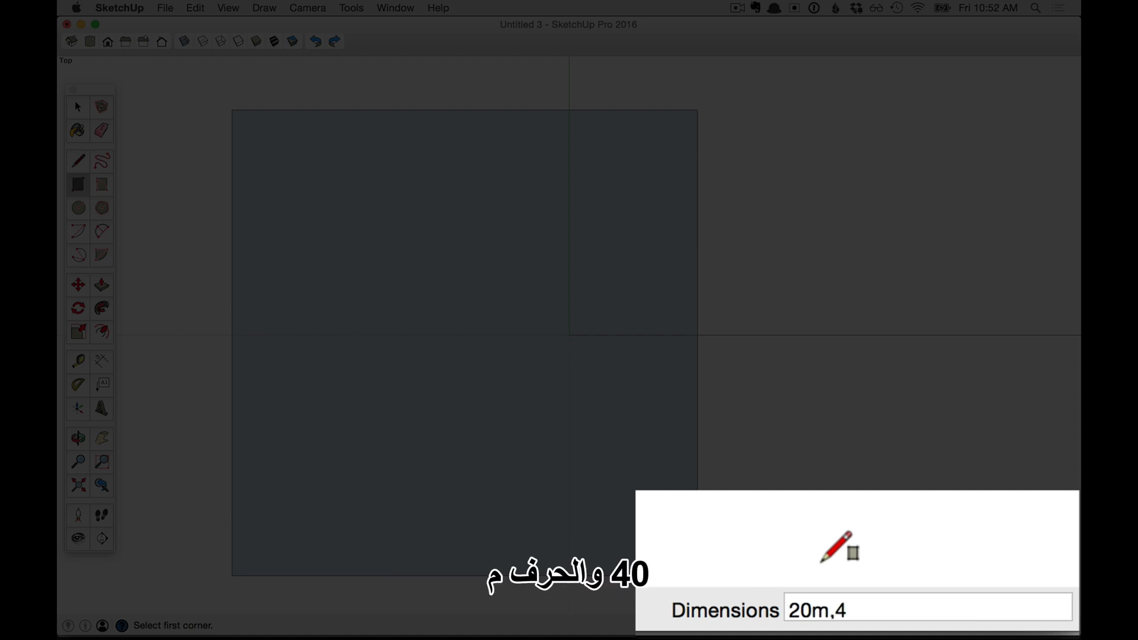
{"action": "type", "text": "0m"}
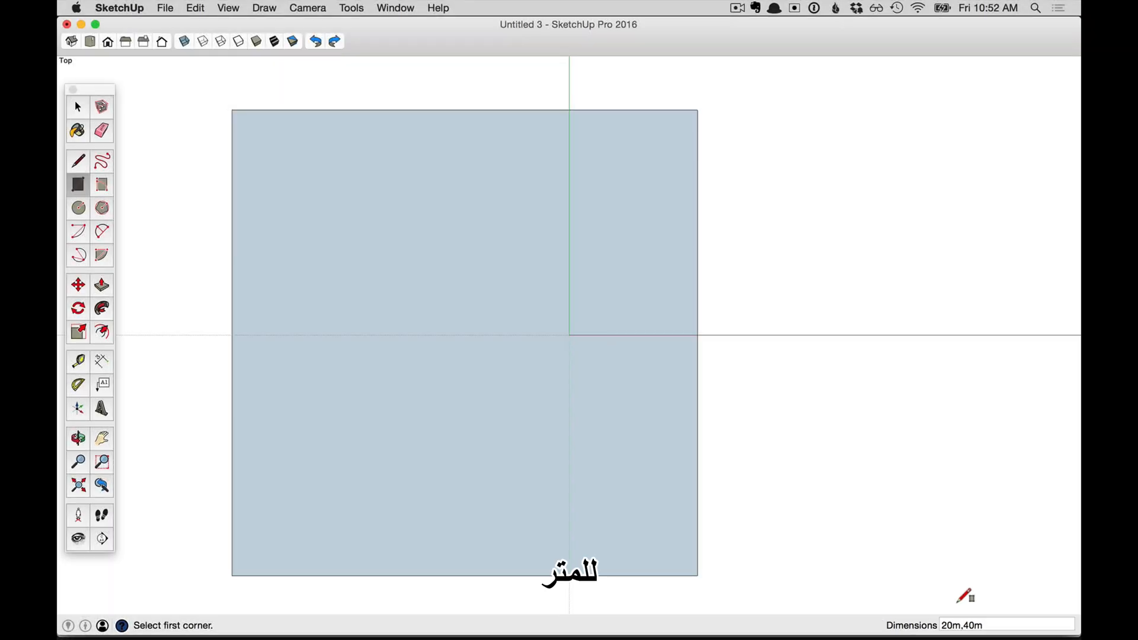
{"action": "key", "text": "Return"}
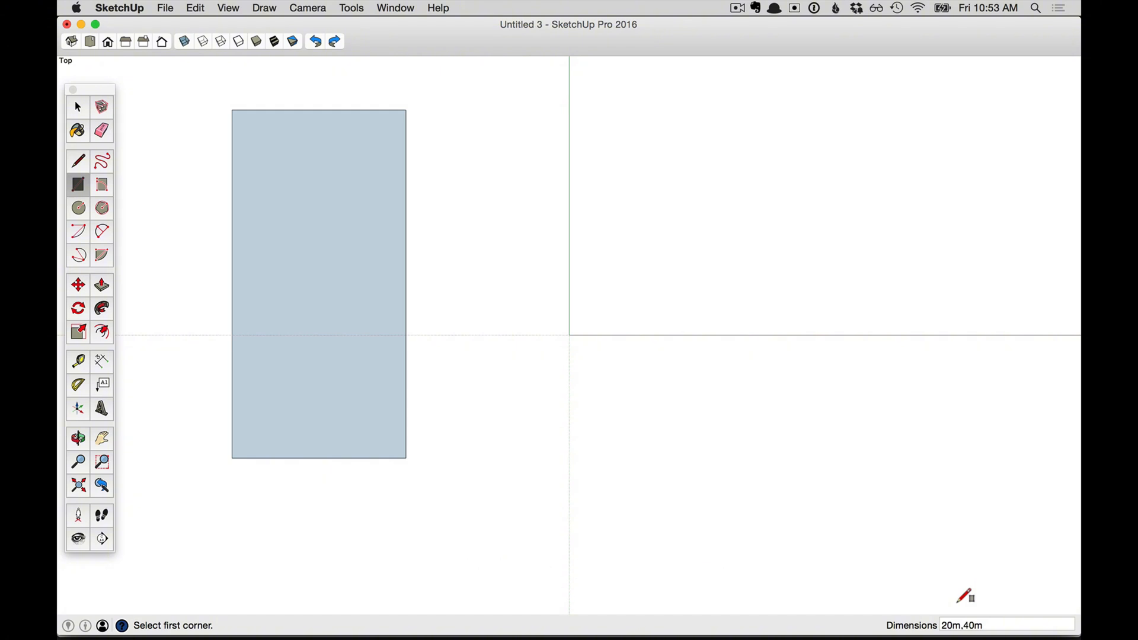
- Resize the rectangle in centimetres to 2000cm by 2000cm
{"action": "type", "text": "2000"}
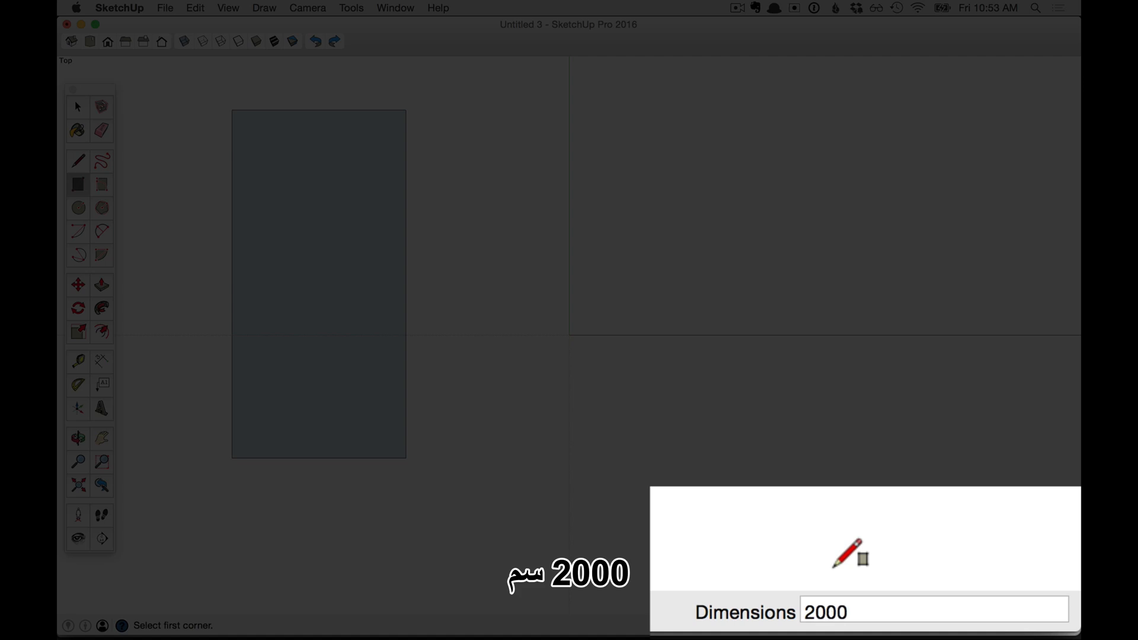
{"action": "type", "text": "cm,"}
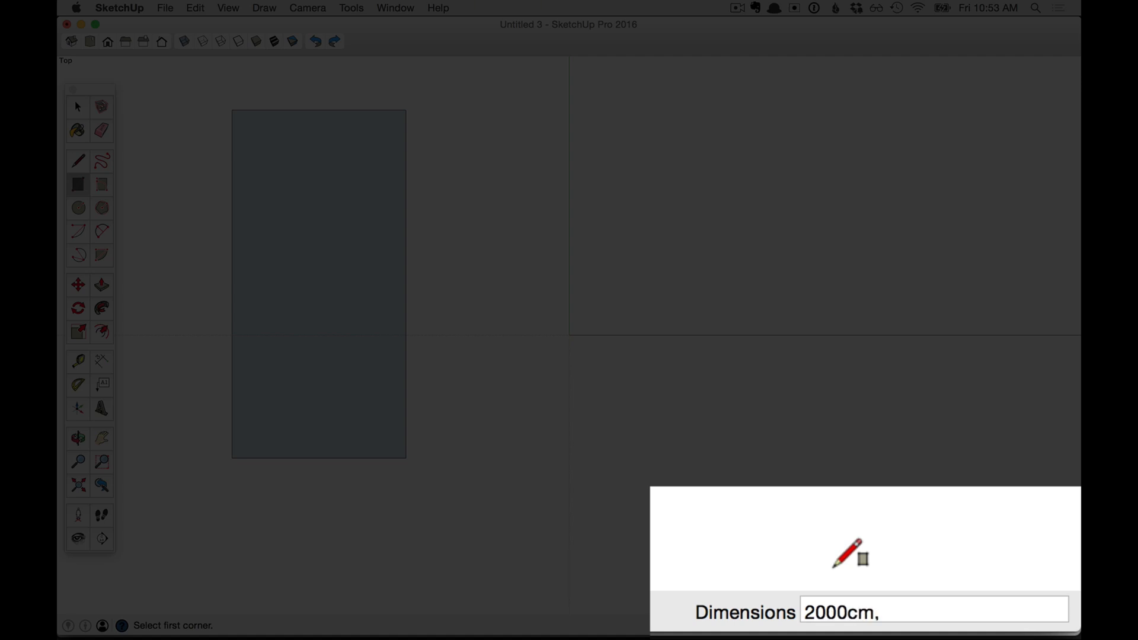
{"action": "type", "text": "2000cm"}
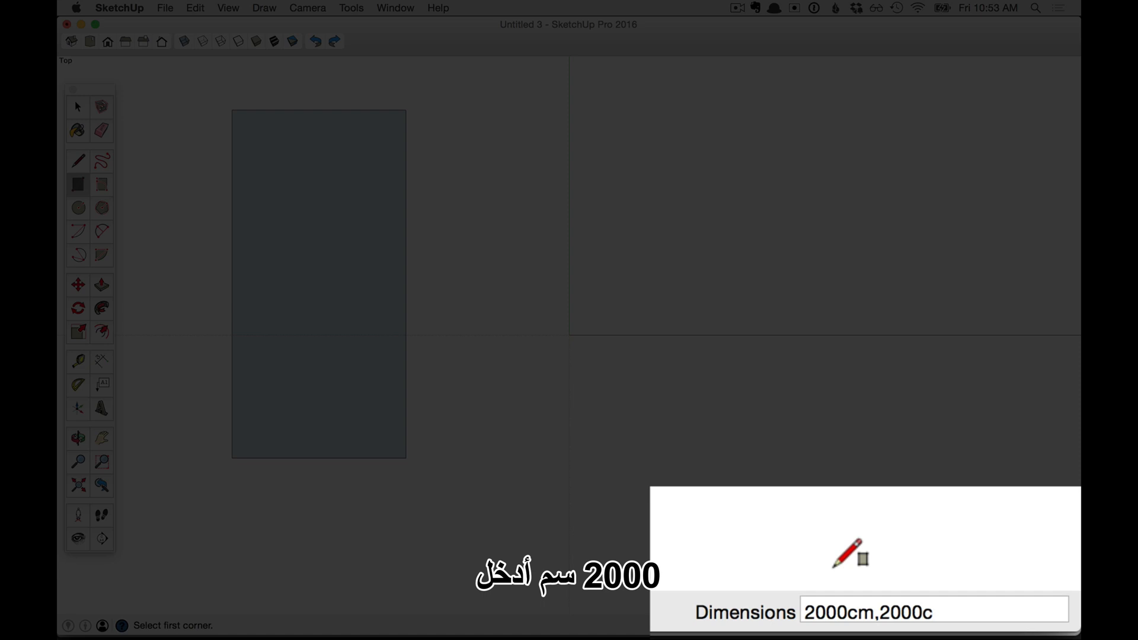
{"action": "key", "text": "Return"}
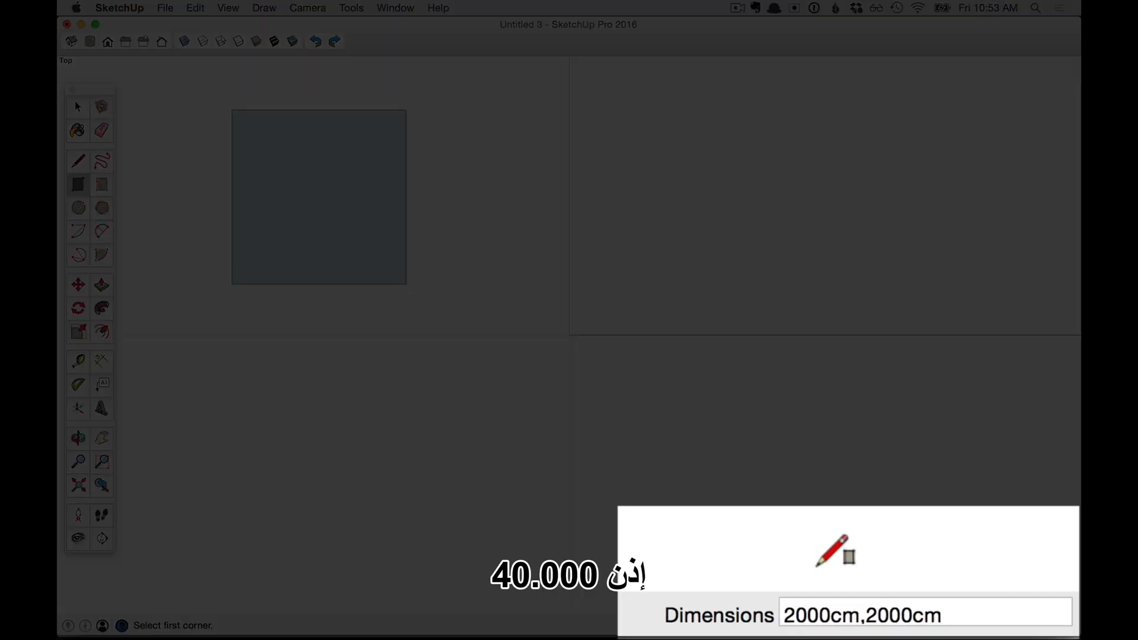
- Resize the rectangle in millimetres to 40000mm by 50000mm
{"action": "type", "text": "40000"}
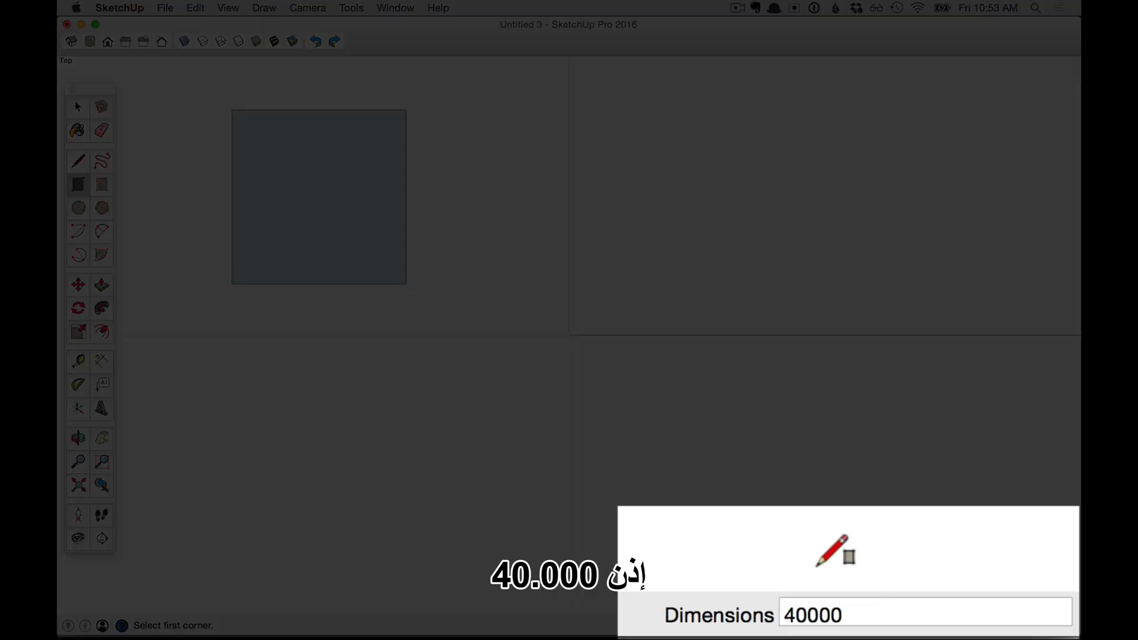
{"action": "type", "text": "mm,5"}
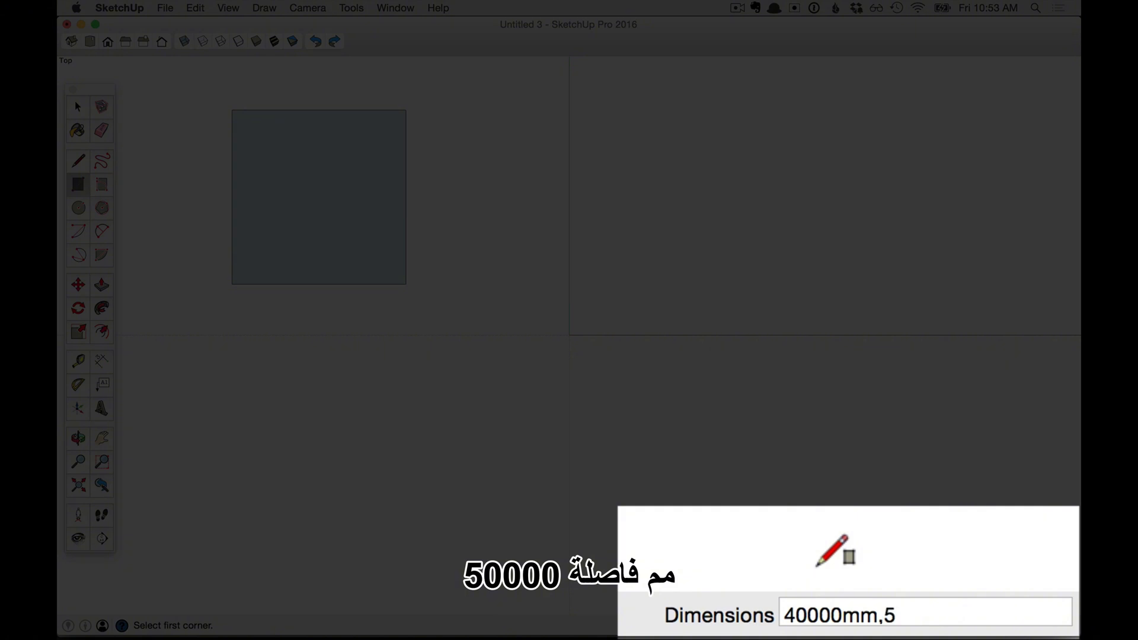
{"action": "type", "text": "0000mm"}
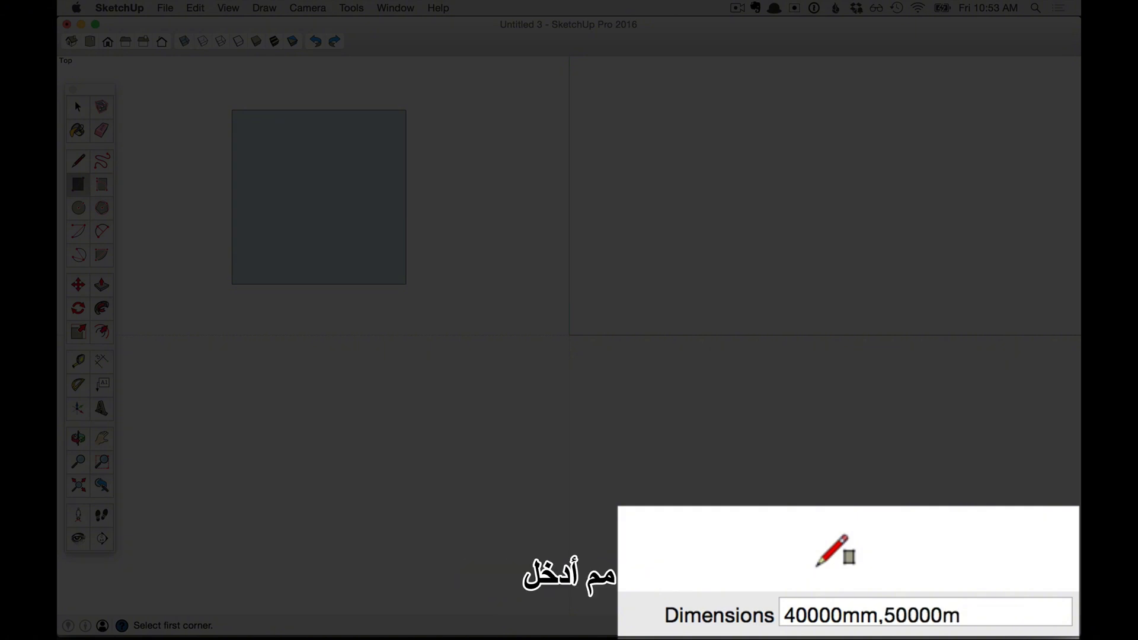